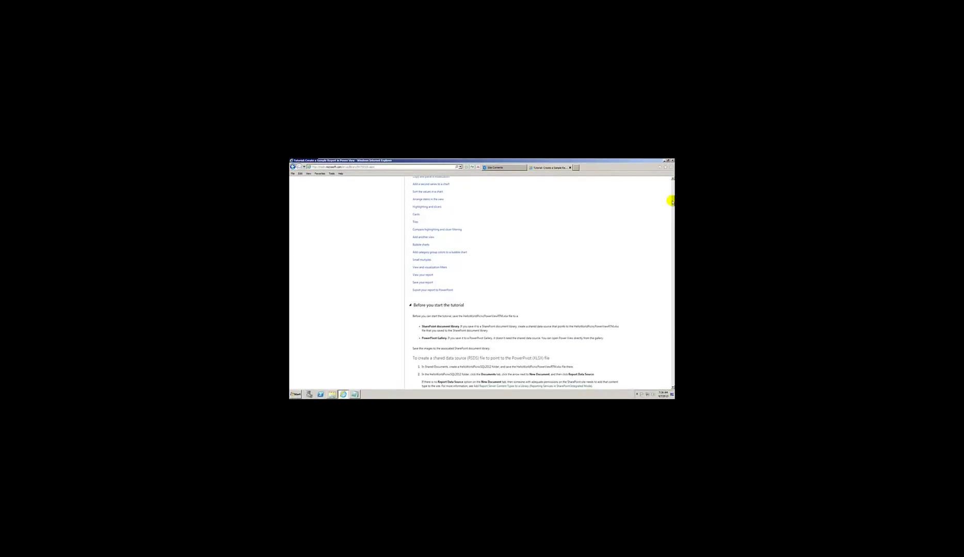
pyautogui.scroll(1, 671, 203)
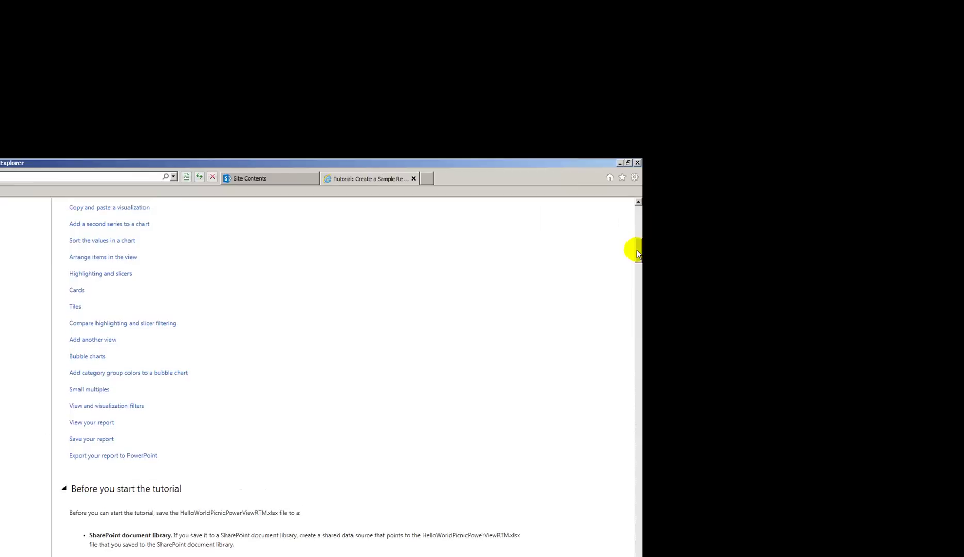
# Scroll the MSDN tutorial to the top, select its title, and minimize Internet Explorer
pyautogui.moveTo(638, 253); pyautogui.dragTo(637, 219)
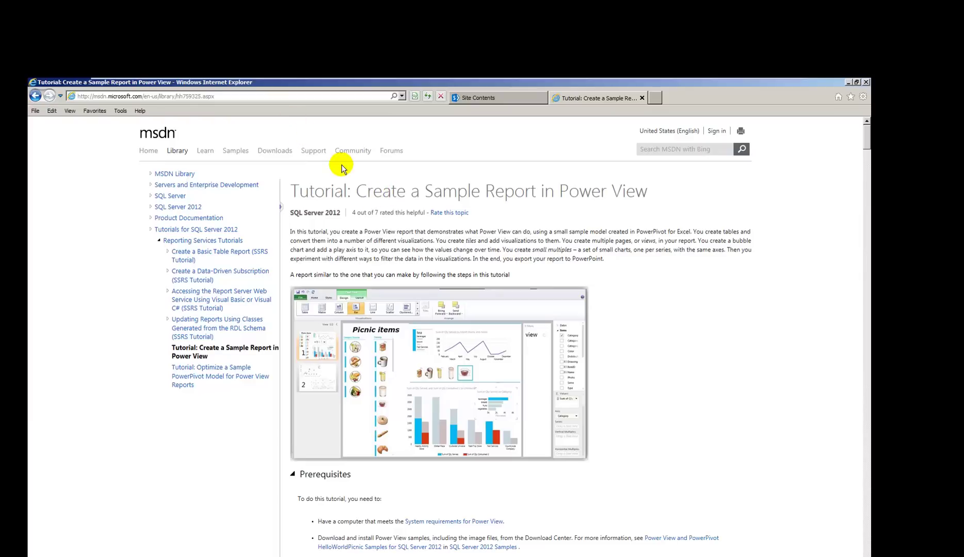
pyautogui.moveTo(355, 191); pyautogui.dragTo(594, 207)
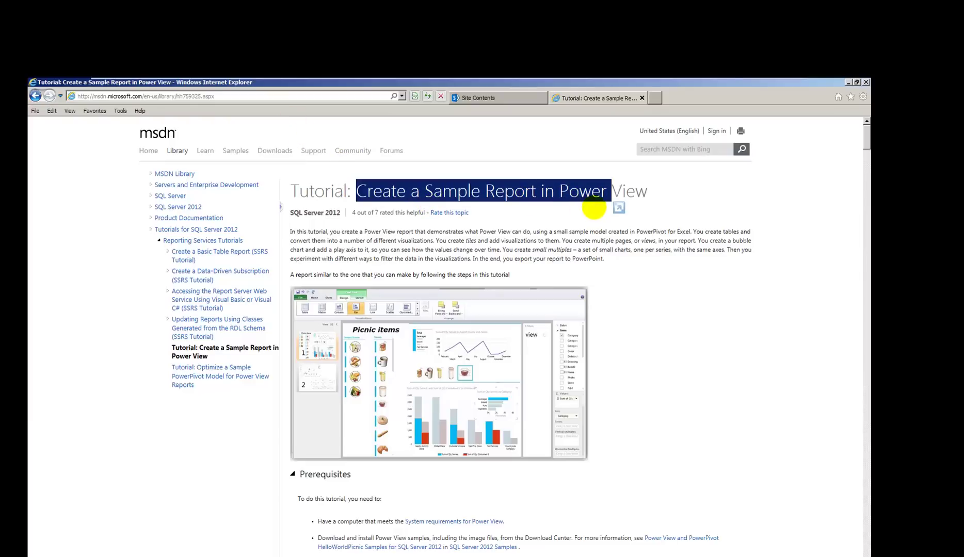
pyautogui.click(848, 82)
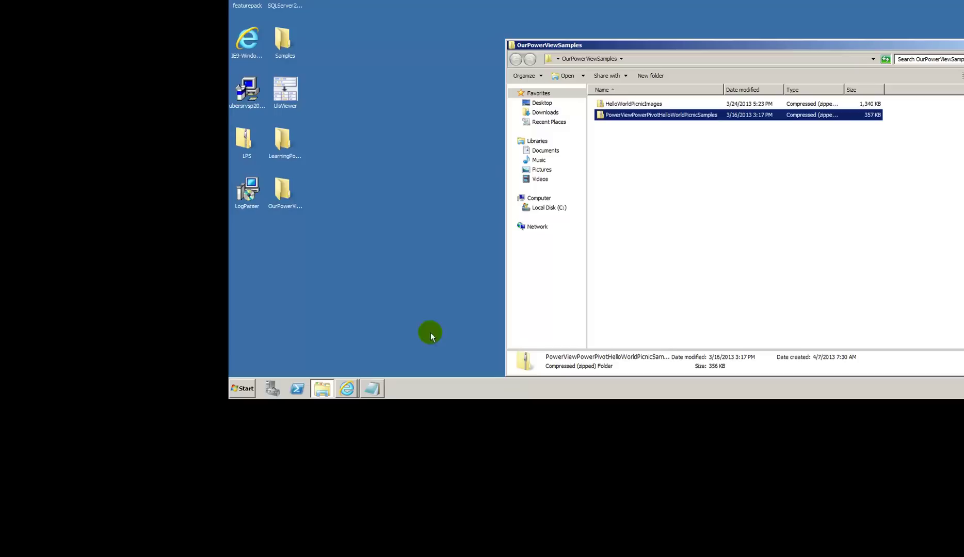
# Bring the 'Tutorial: Create a Sample Report' browser window back to the front
pyautogui.click(353, 389)
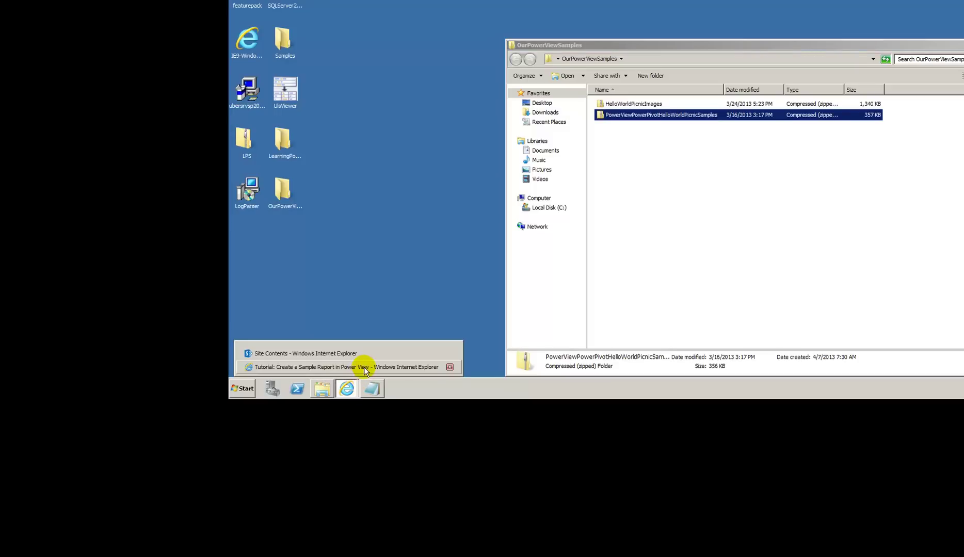
pyautogui.click(364, 367)
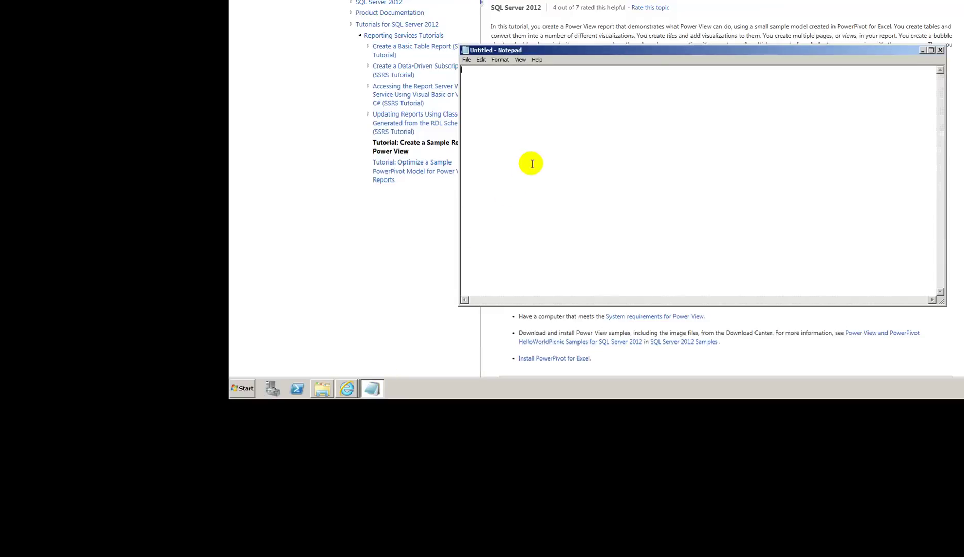
# Set Notepad's font to Lucida Console at size 16
pyautogui.click(500, 59)
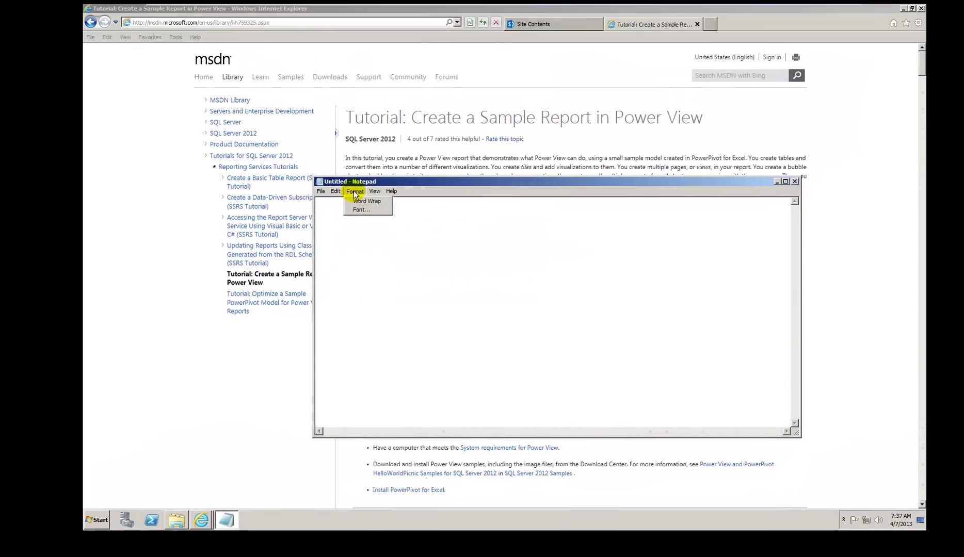
pyautogui.click(359, 209)
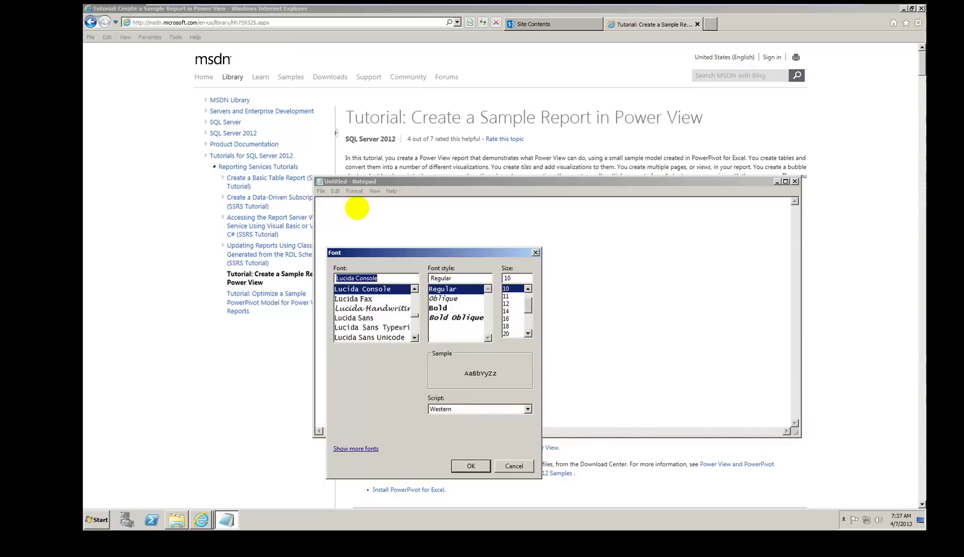
pyautogui.click(506, 319)
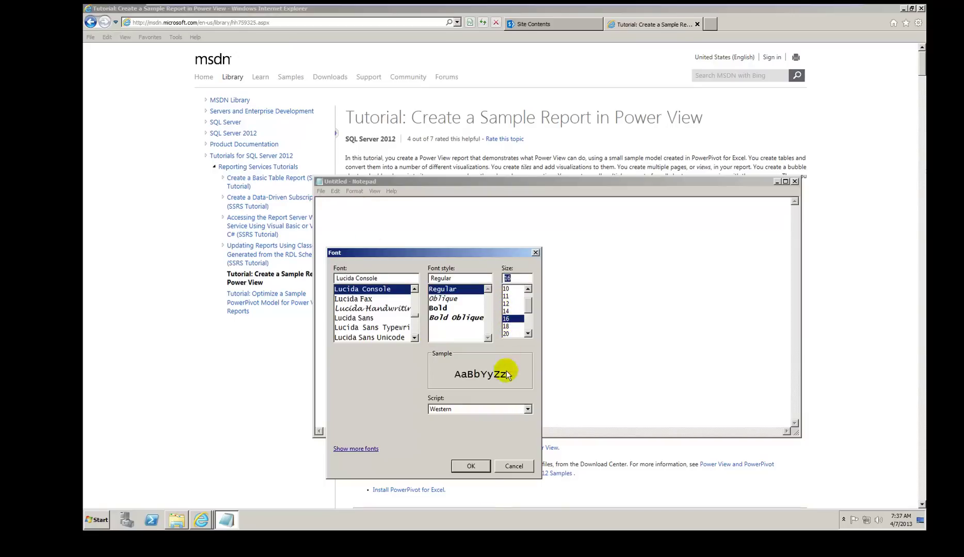
pyautogui.click(470, 466)
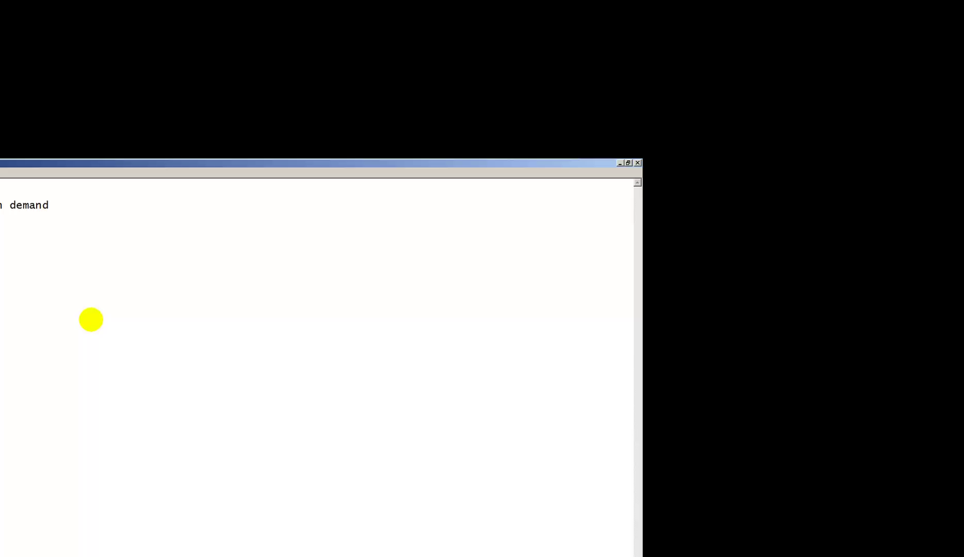
# Note that a Model represents tables and gives hundreds of reports on demand without code
pyautogui.write('tly --> Model is a fancy ')
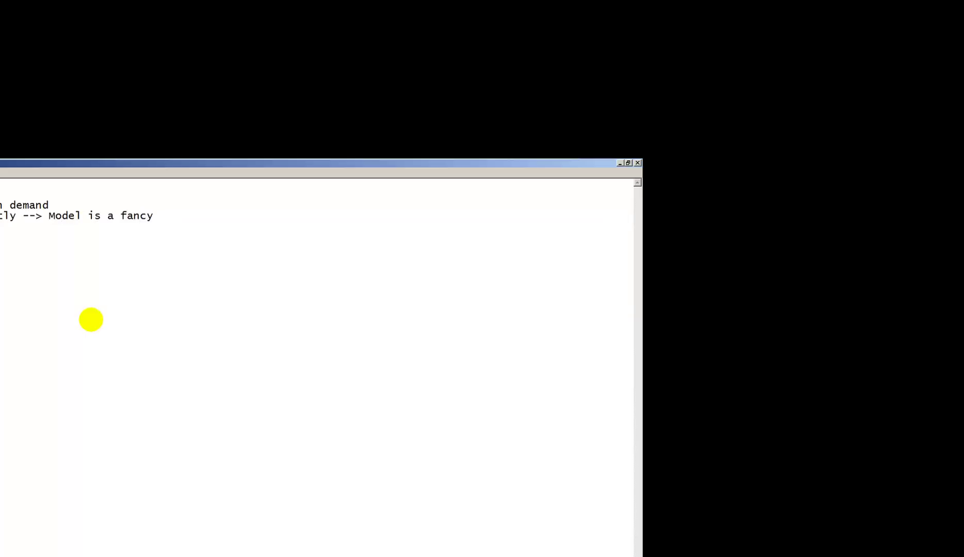
pyautogui.write('word for some represe')
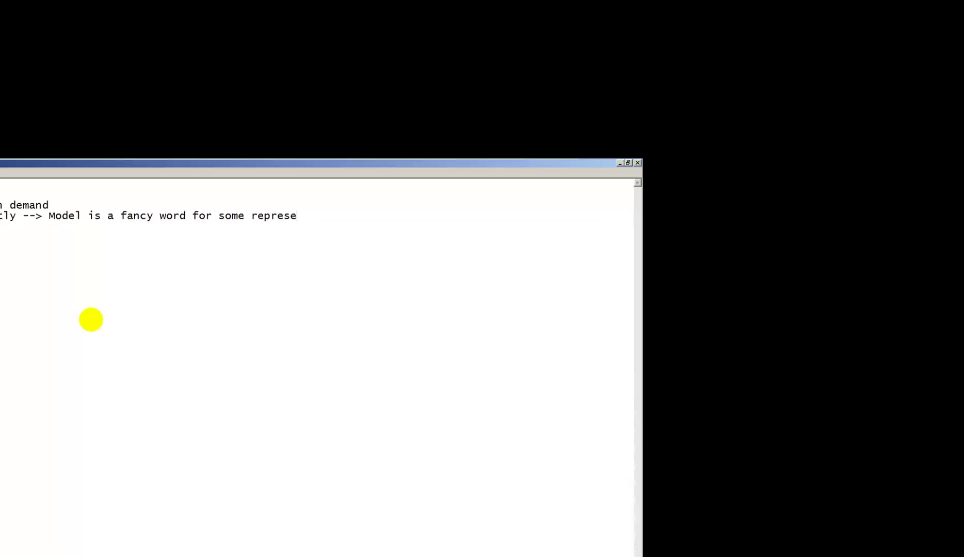
pyautogui.write('ntation of tables')
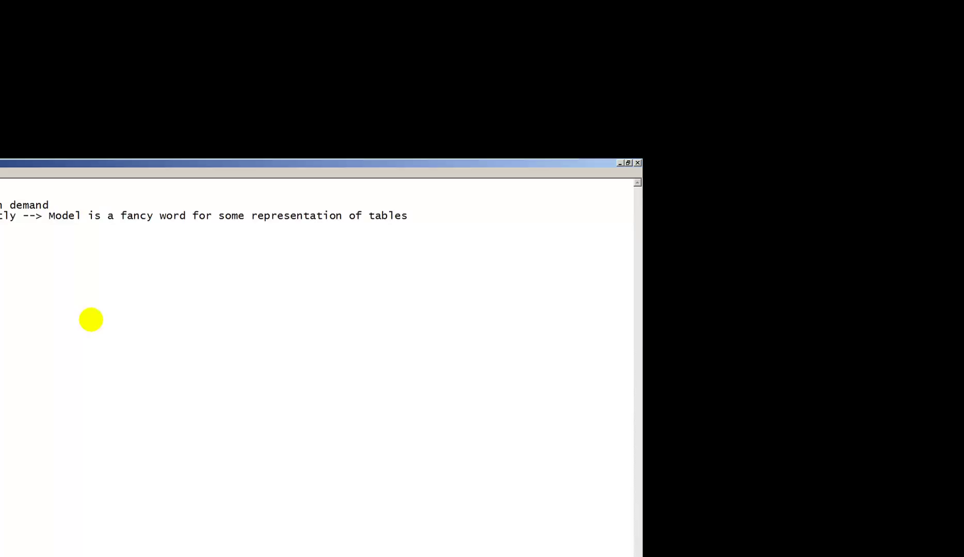
pyautogui.write('ent of producing ')
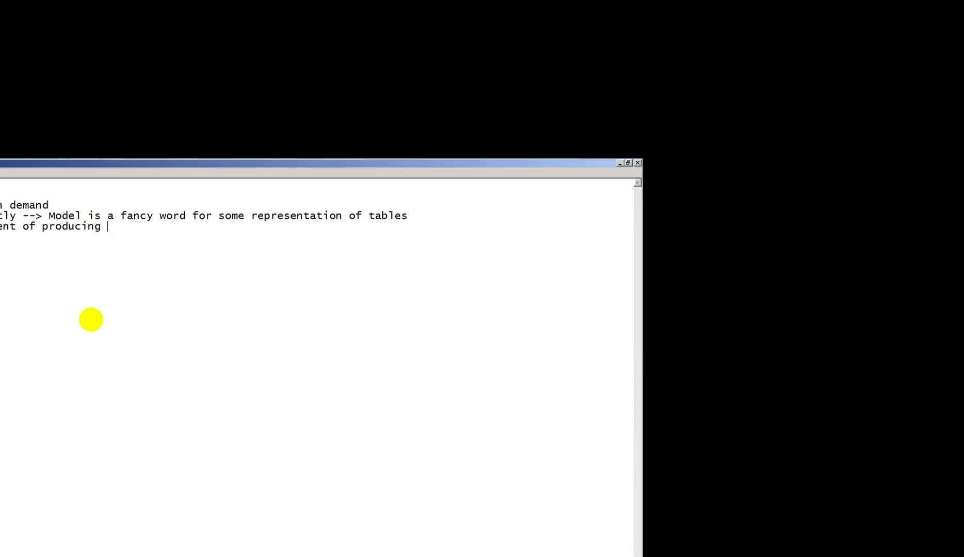
pyautogui.write('hundreds of reports ')
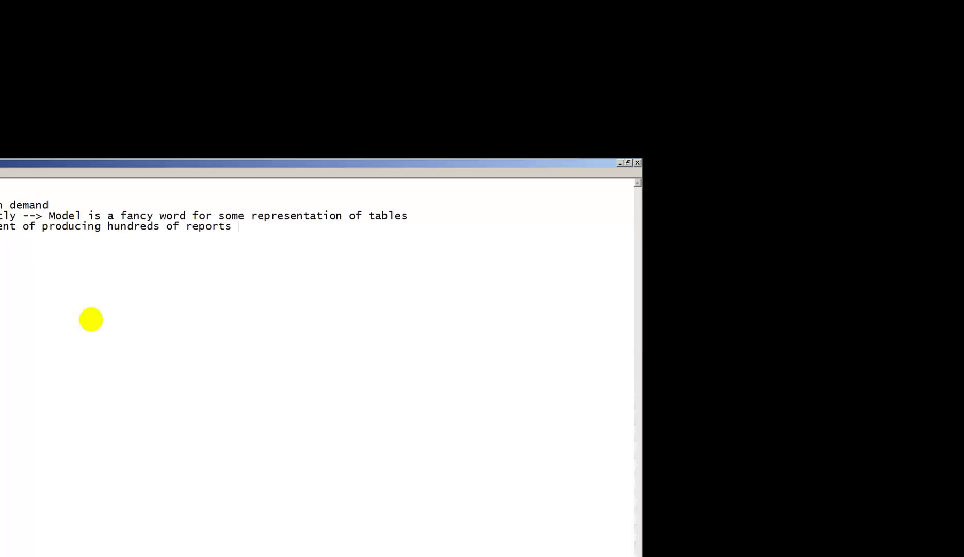
pyautogui.write('on demand with')
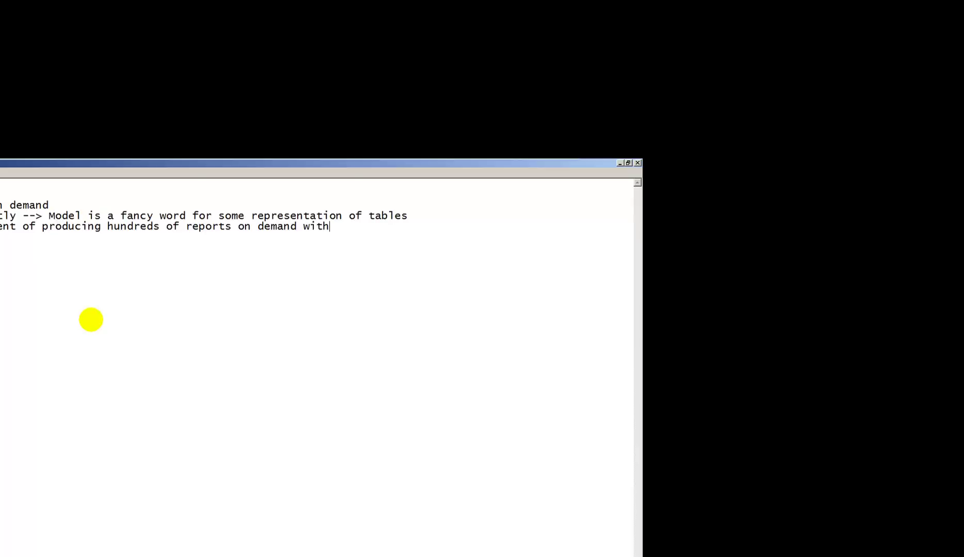
pyautogui.write('out any code****')
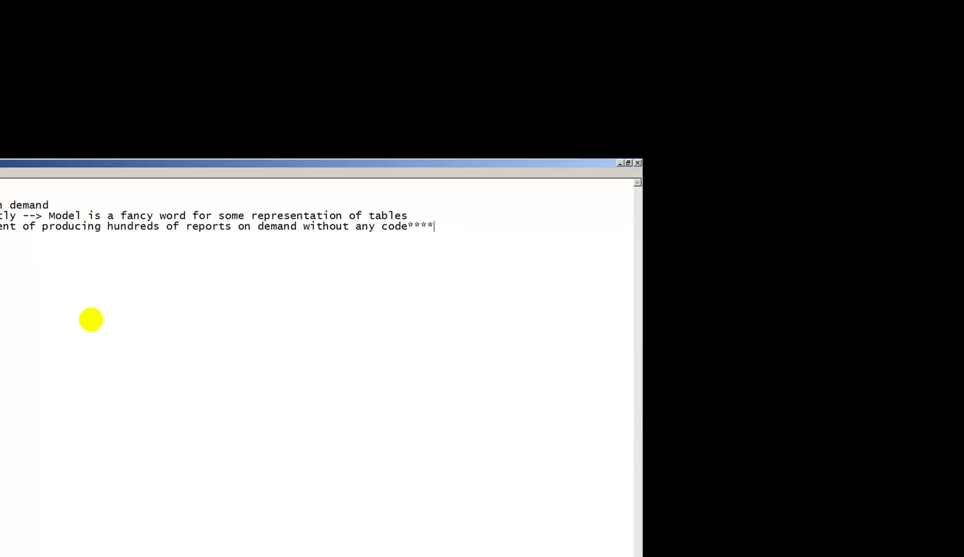
pyautogui.write('*')
# Add notes that dynamic reports are made on the fly and report builder suits static reports
pyautogui.write('reports')
pyautogui.write('on the fly')
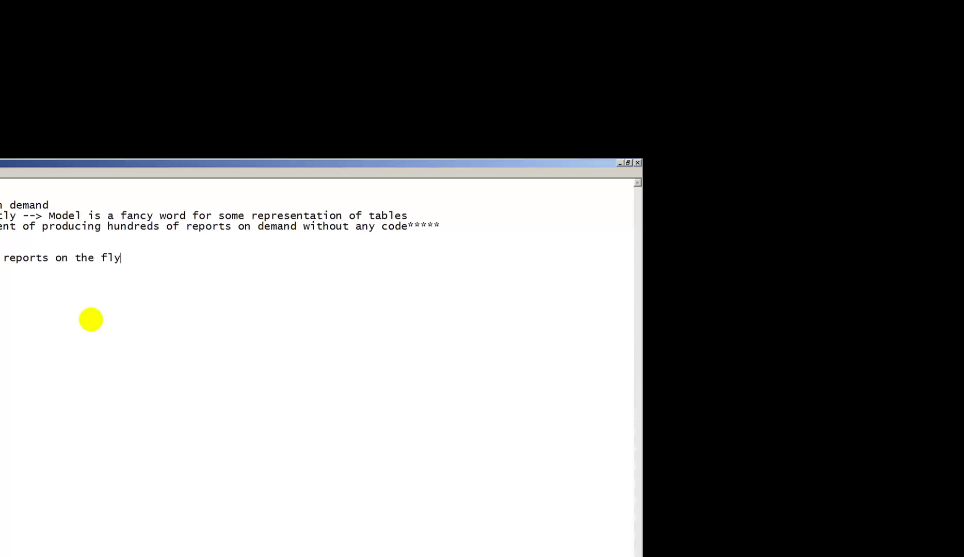
pyautogui.write('..')
pyautogui.write('uilder or')
pyautogui.press('BackSpace')
pyautogui.press('BackSpace')
pyautogui.press('BackSpace')
pyautogui.write('--> for static ')
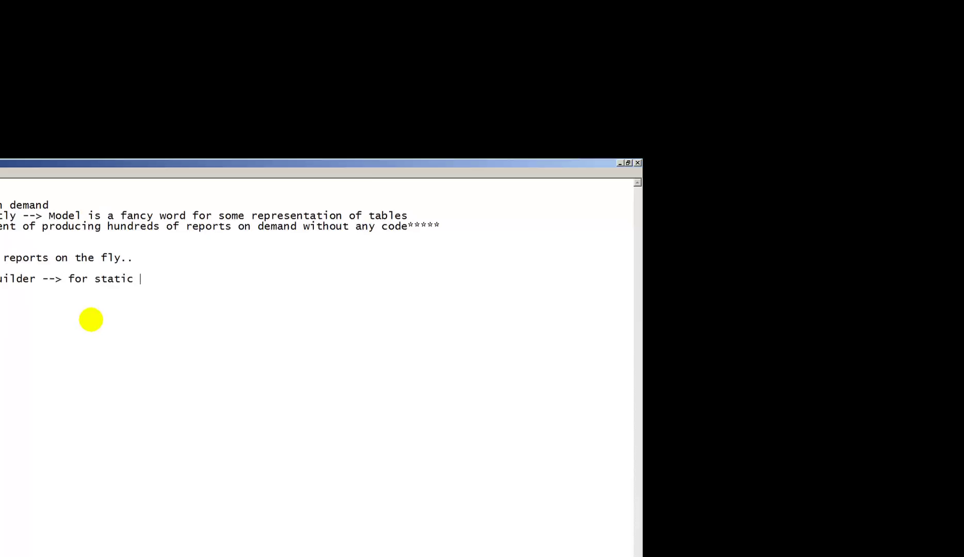
pyautogui.write('reports, this is s')
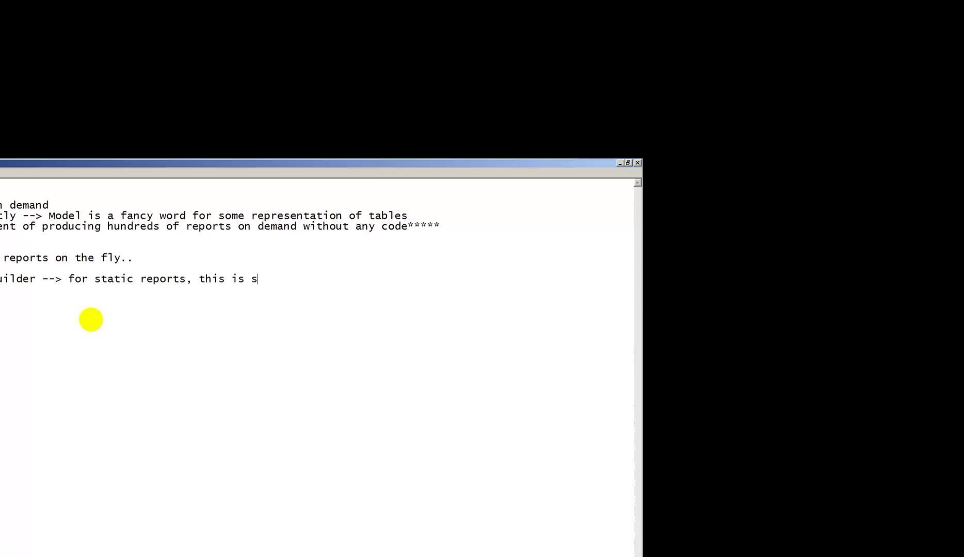
pyautogui.write('till most appropriate.')
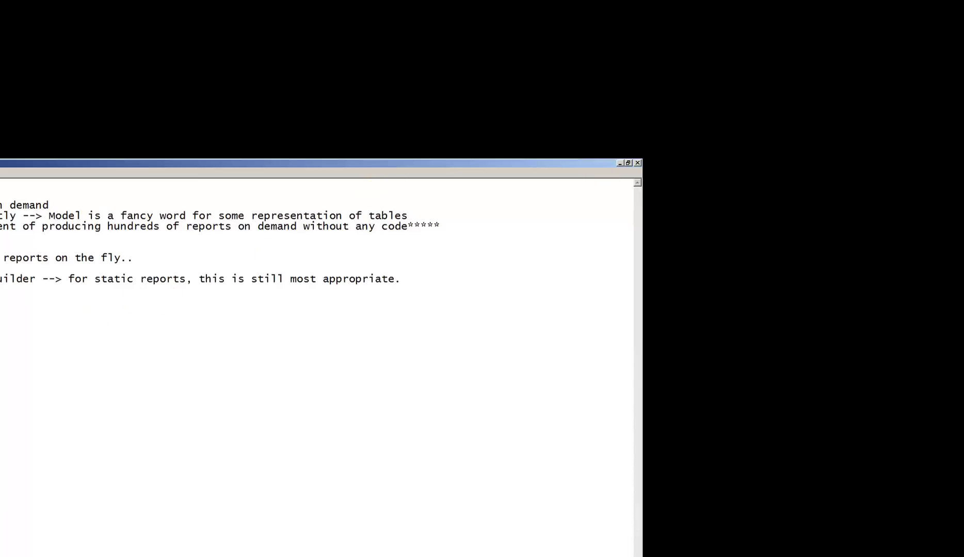
# Minimize Notepad, clear the tutorial title highlight, and bring Notepad back
pyautogui.click(620, 163)
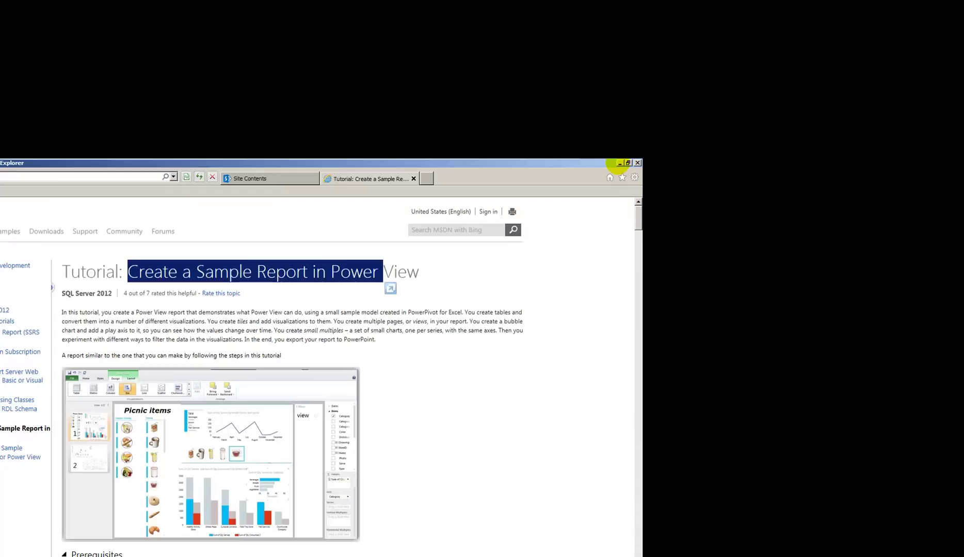
pyautogui.click(326, 362)
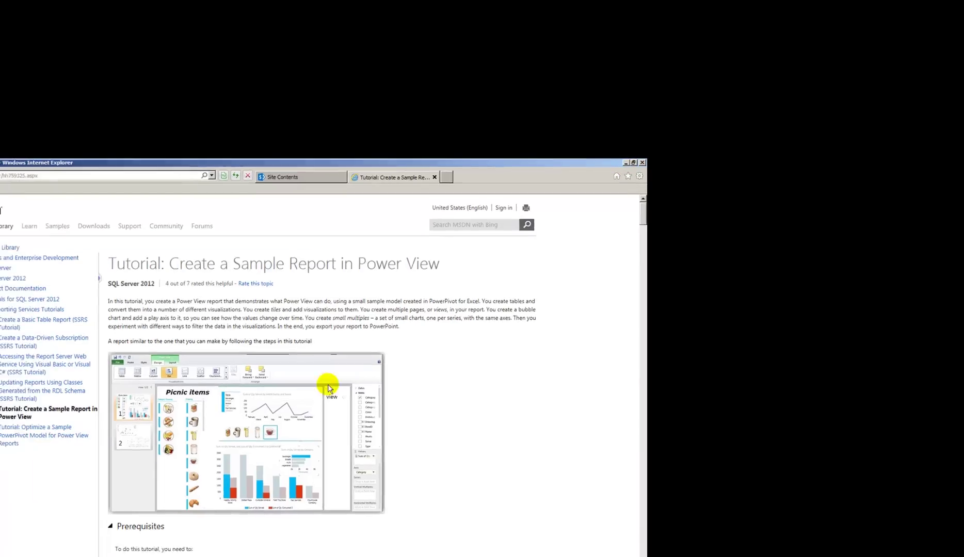
pyautogui.click(213, 497)
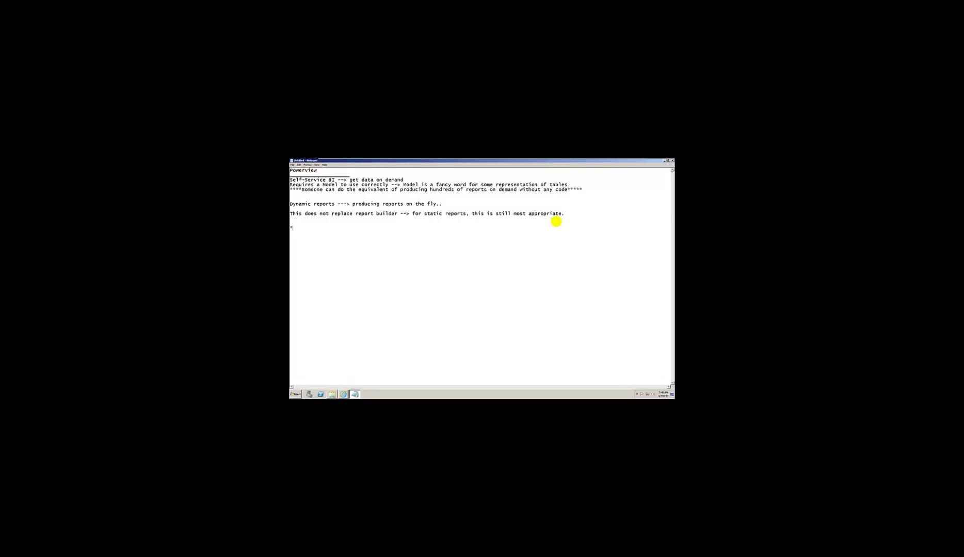
# Note that SharePoint 2013 is used (2010 also works) and that Excel 2013 will be used
pyautogui.write('**SharePoint 2013 used here but you can use ShareP')
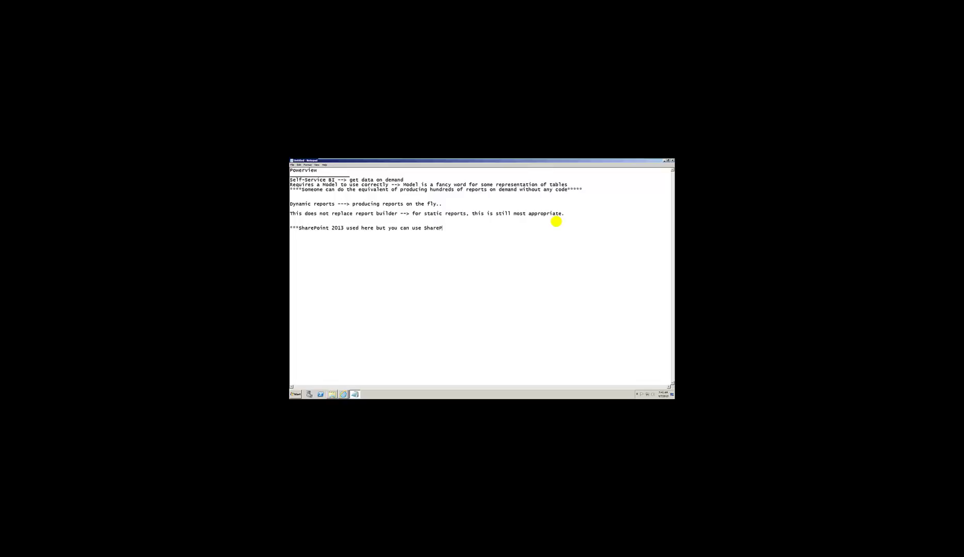
pyautogui.write('oint 2010 ***G')
pyautogui.write('oing to use ')
pyautogui.write('Excel')
pyautogui.write(' 2013, but the tutori')
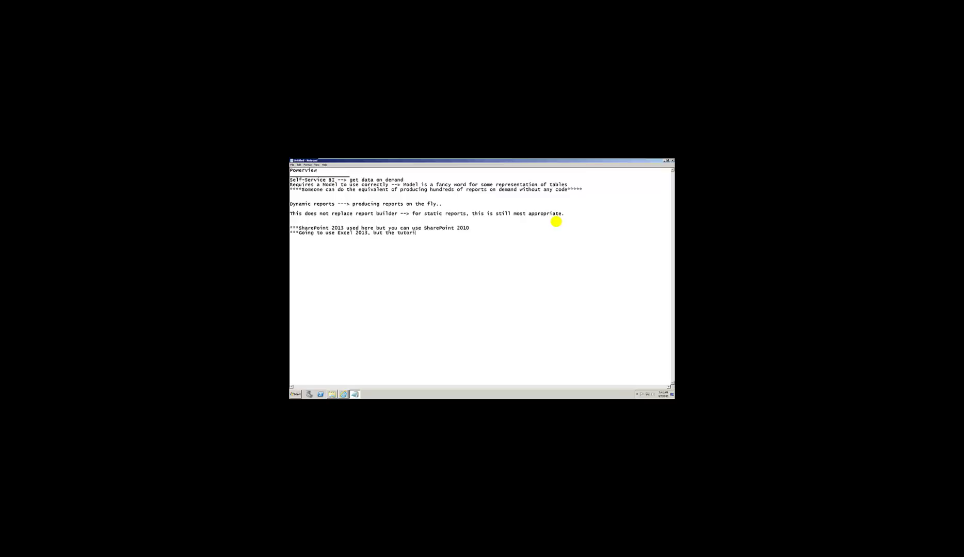
pyautogui.write('al was written for 2010  ')
pyautogui.write('***')
pyautogui.write('If you wanted, you can us')
pyautogui.write('e powerview ti')
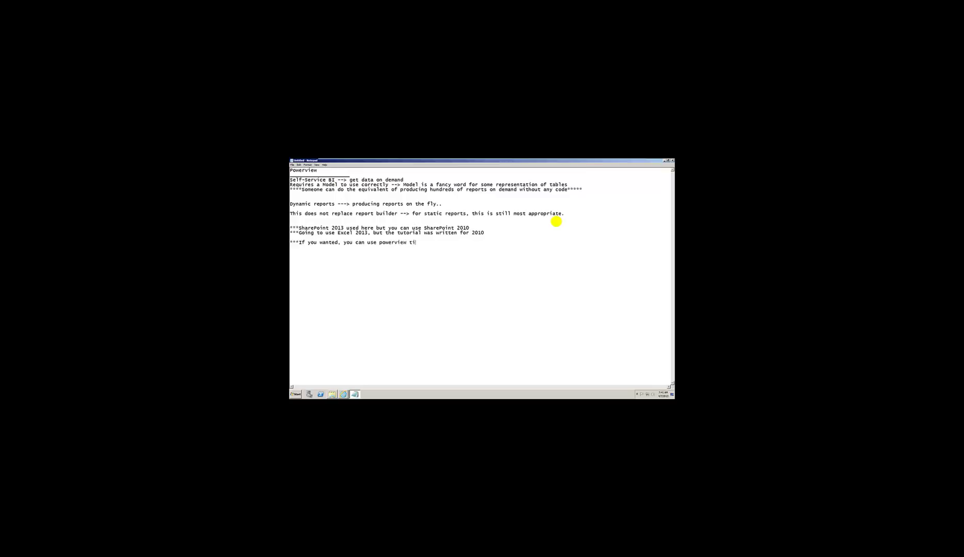
pyautogui.press('BackSpace')
pyautogui.press('BackSpace')
pyautogui.write('without SharePoint')
pyautogui.press('BackSpace')
pyautogui.press('BackSpace')
pyautogui.press('BackSpace')
pyautogui.write('***')
# Suggest a trial cloud subscription, Microsoft's free virtual labs, or doing the tutorials without SharePoint
pyautogui.write("If you don't have SharePoi")
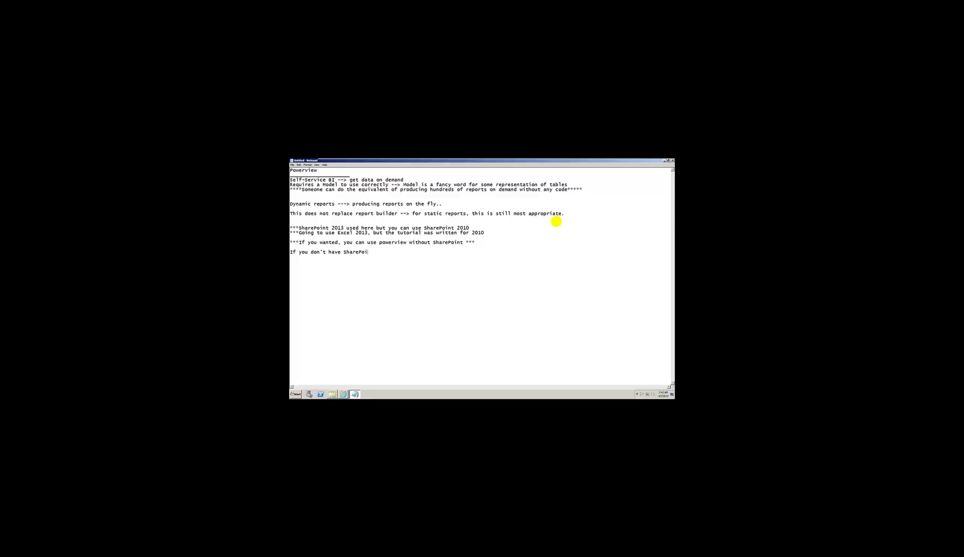
pyautogui.write('nt, consider signing up for a trial cloud subscription.. or t')
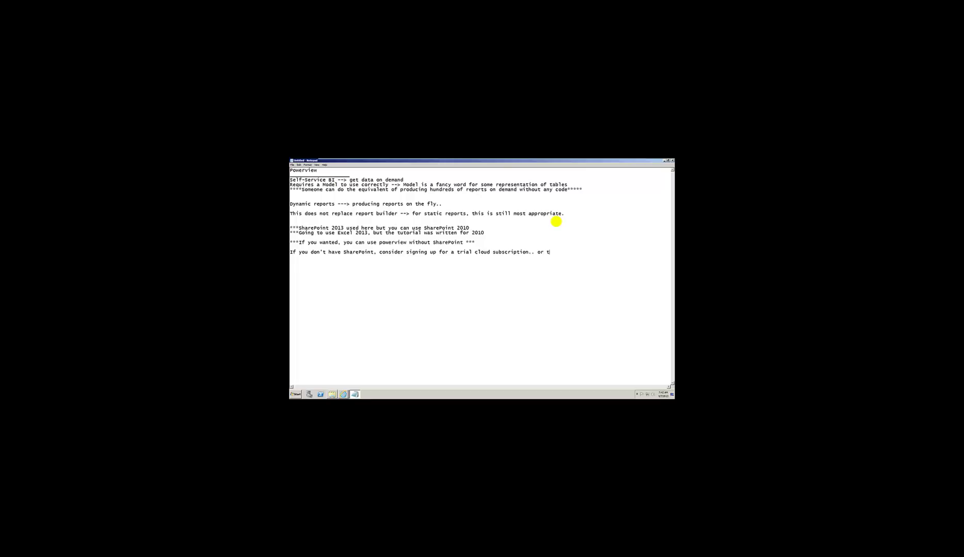
pyautogui.write('out one of')
pyautogui.press('BackSpace')
pyautogui.press('BackSpace')
pyautogui.write('one of the free virtual labs that Microsoft releases..')
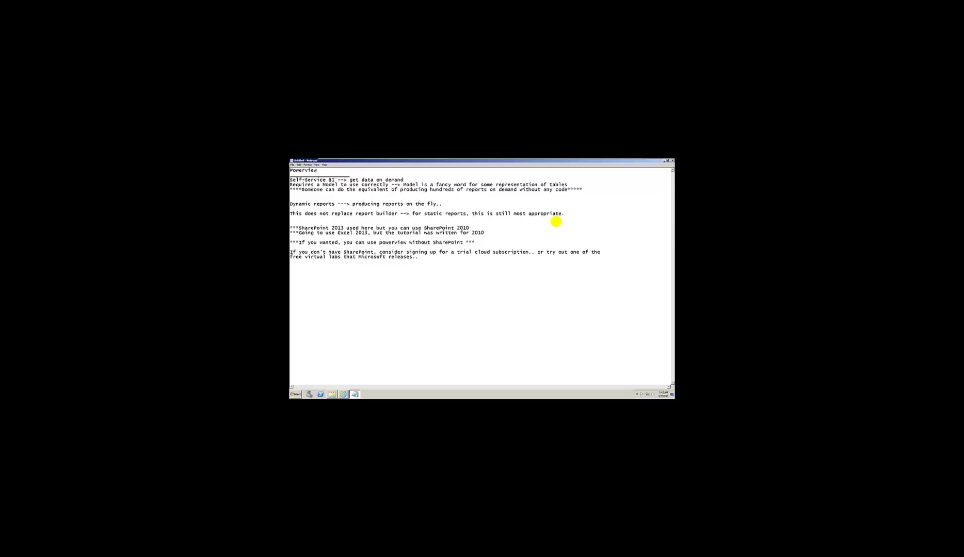
pyautogui.write('Or, just do the tutorial')
pyautogui.press('BackSpace')
pyautogui.write('s without SharePoint..')
# Copy the tutorial's hh759325.aspx web address and paste it on a new line in the notes
pyautogui.click(665, 162)
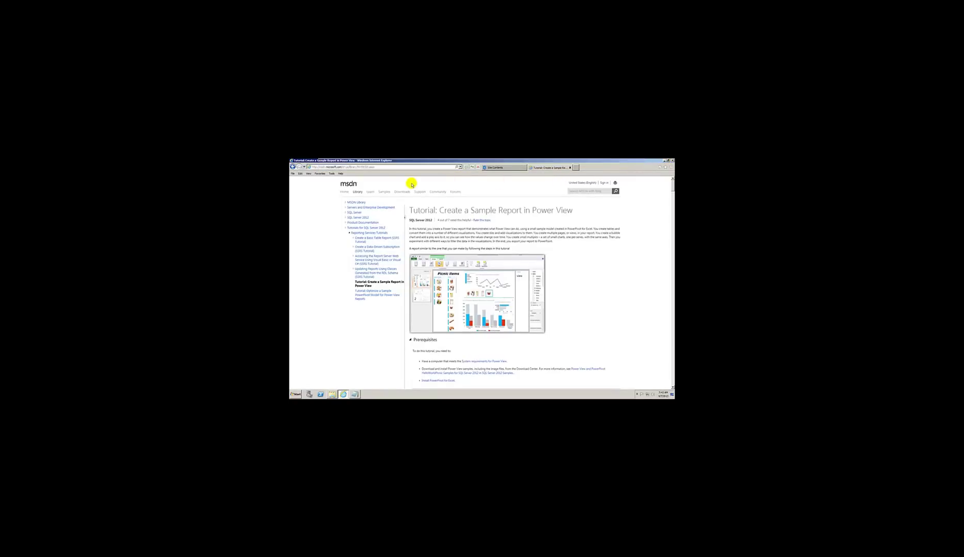
pyautogui.click(381, 167)
pyautogui.rightClick(381, 167)
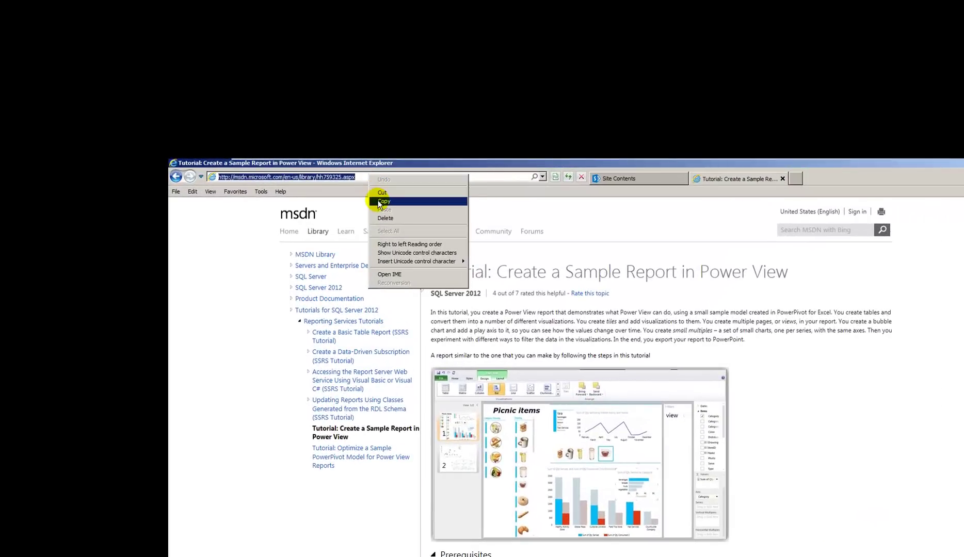
pyautogui.click(381, 200)
pyautogui.hotkey('alt', 'Tab')
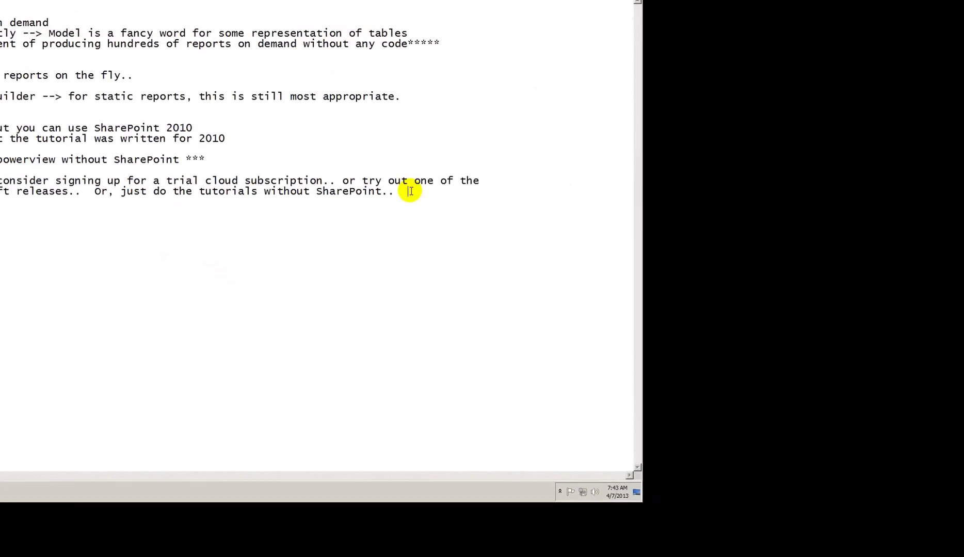
pyautogui.hotkey('ctrl', 'v')
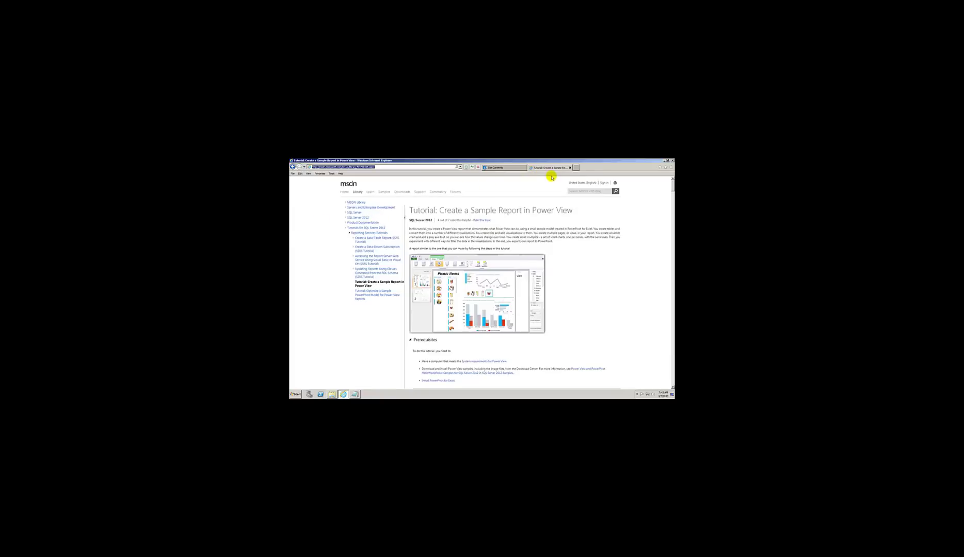
# Go to the SharePoint home page and open 'Add lists, libraries, and other apps'
pyautogui.click(516, 170)
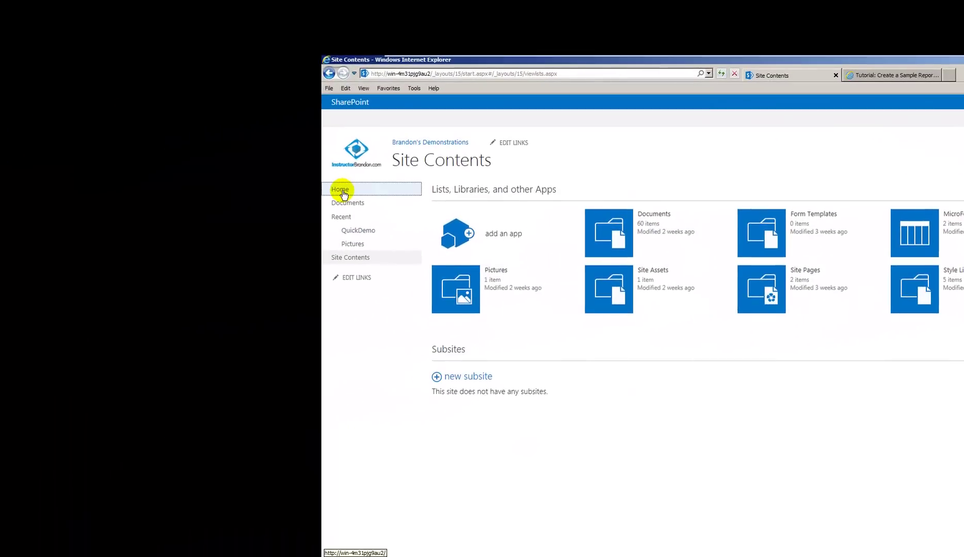
pyautogui.click(341, 191)
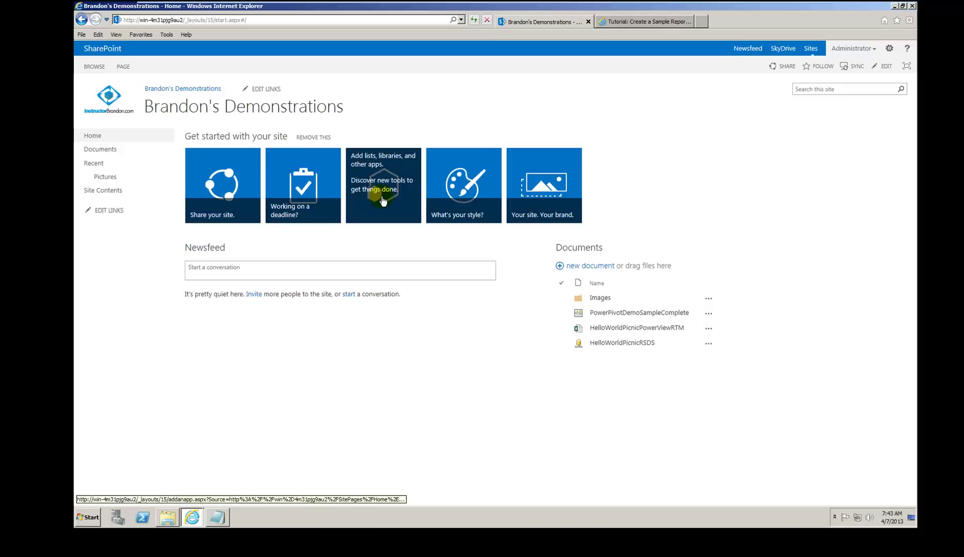
pyautogui.click(383, 198)
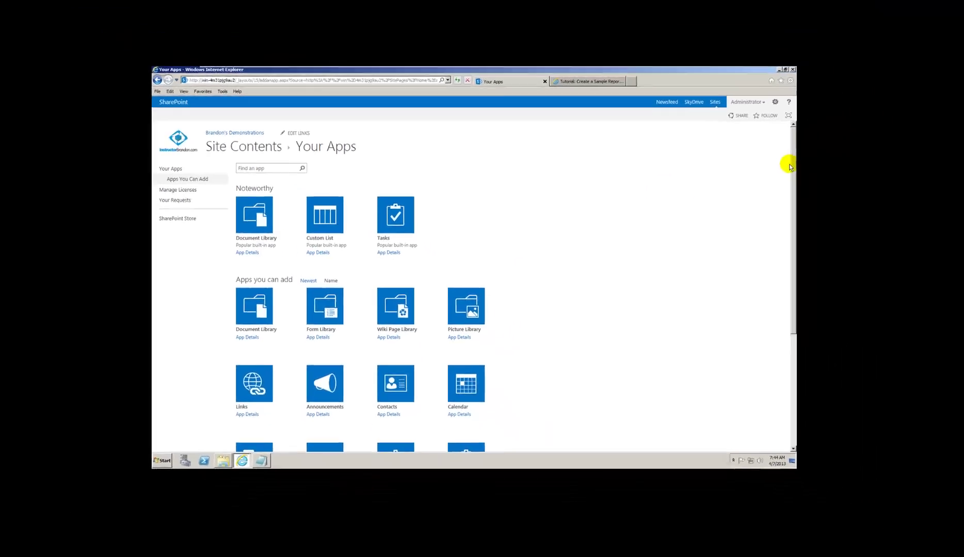
# Add a Document Library app named PowerviewDemonstration
pyautogui.moveTo(790, 167); pyautogui.dragTo(790, 207)
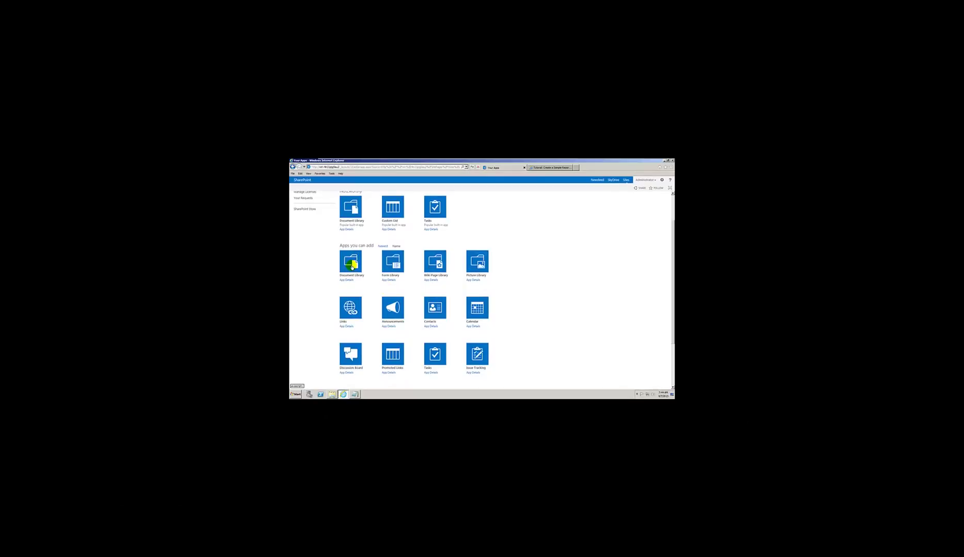
pyautogui.click(351, 267)
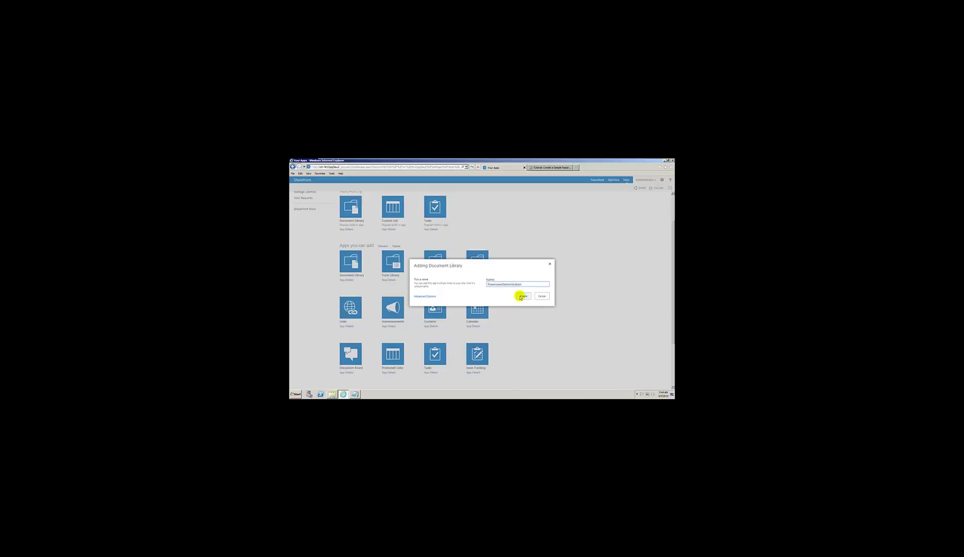
pyautogui.click(522, 297)
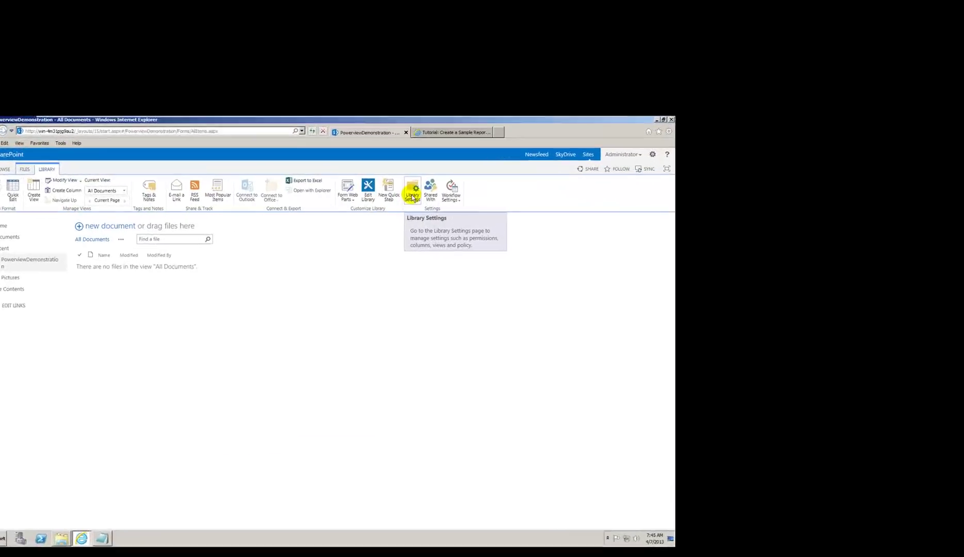
# Set 'Allow management of content types' to Yes in the library's Advanced settings
pyautogui.click(354, 195)
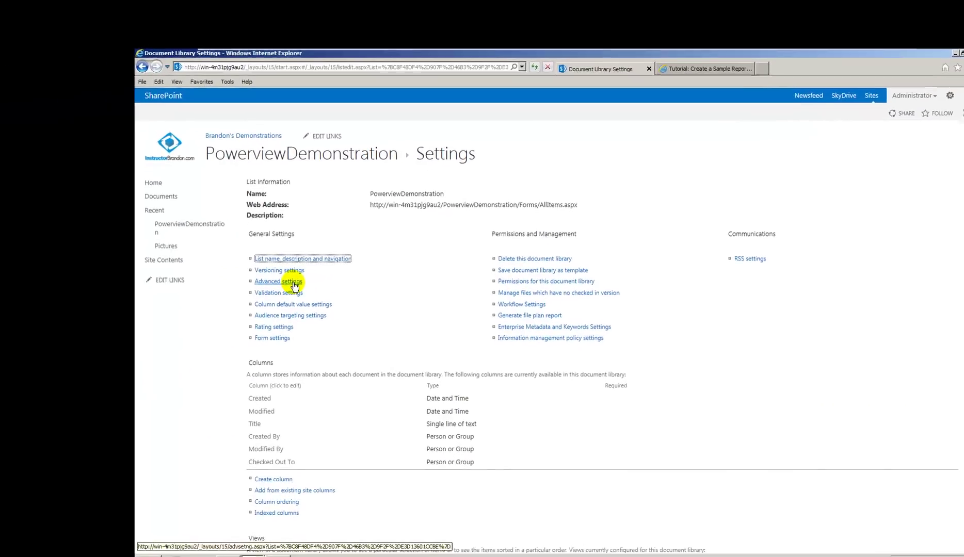
pyautogui.click(294, 283)
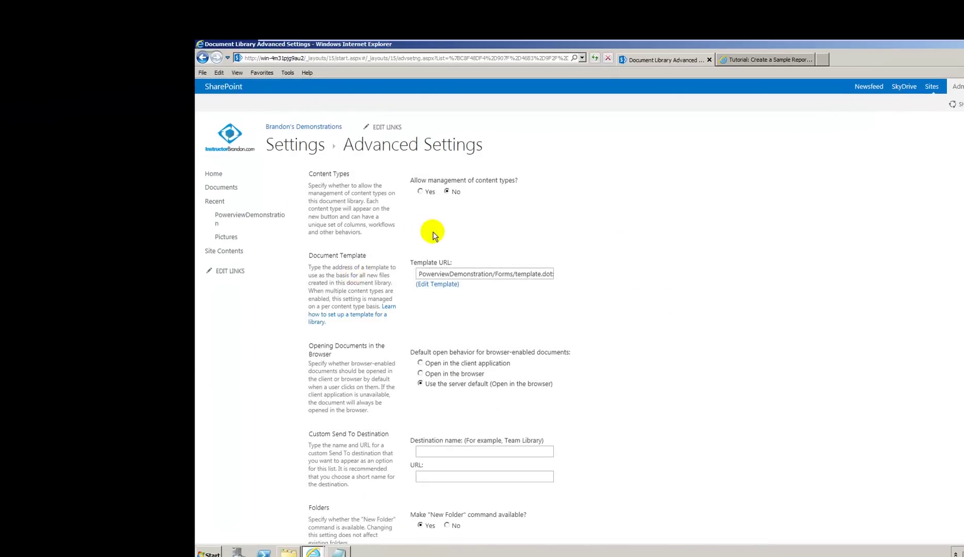
pyautogui.click(421, 192)
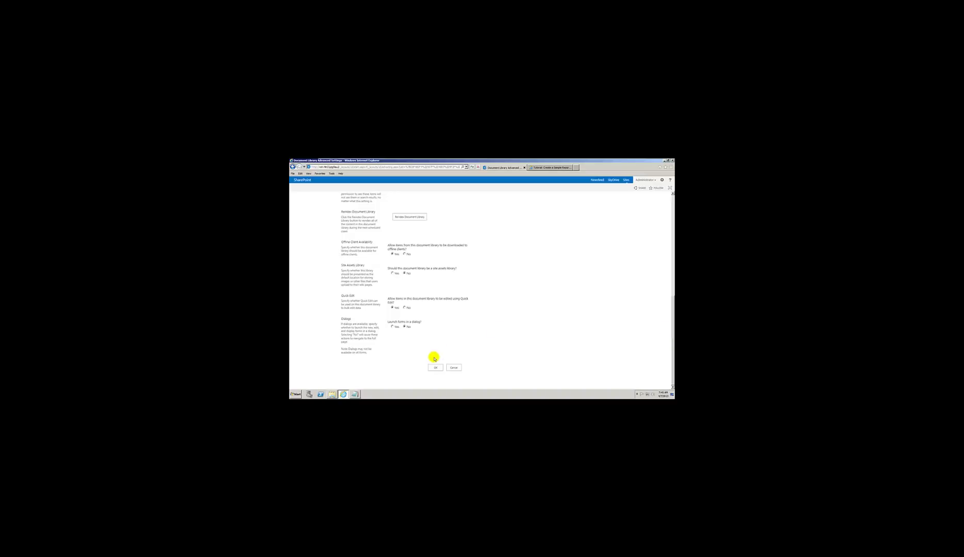
pyautogui.click(435, 368)
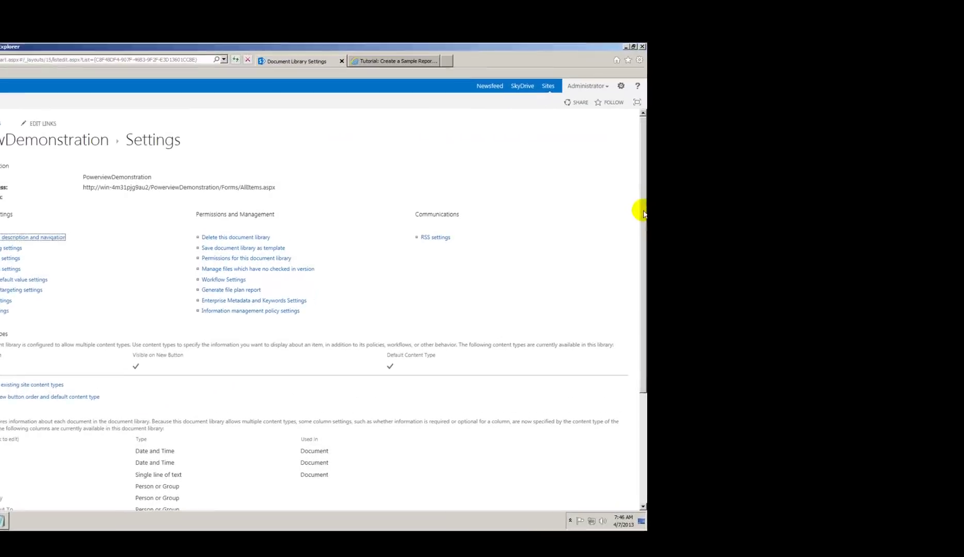
# Add Report Builder Model, Report Builder Report and Report Data Source from the SQL Server Reporting Services content types group
pyautogui.moveTo(641, 215); pyautogui.dragTo(635, 252)
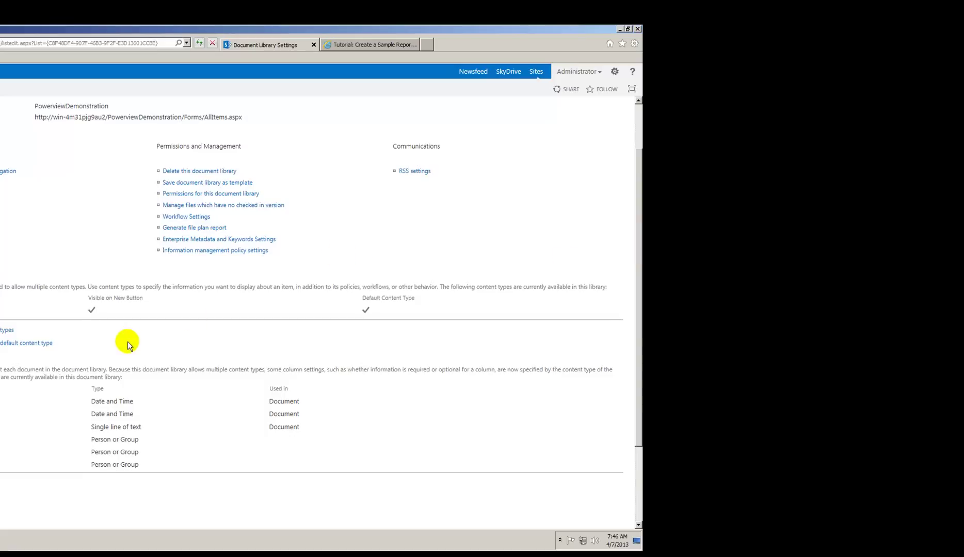
pyautogui.click(31, 343)
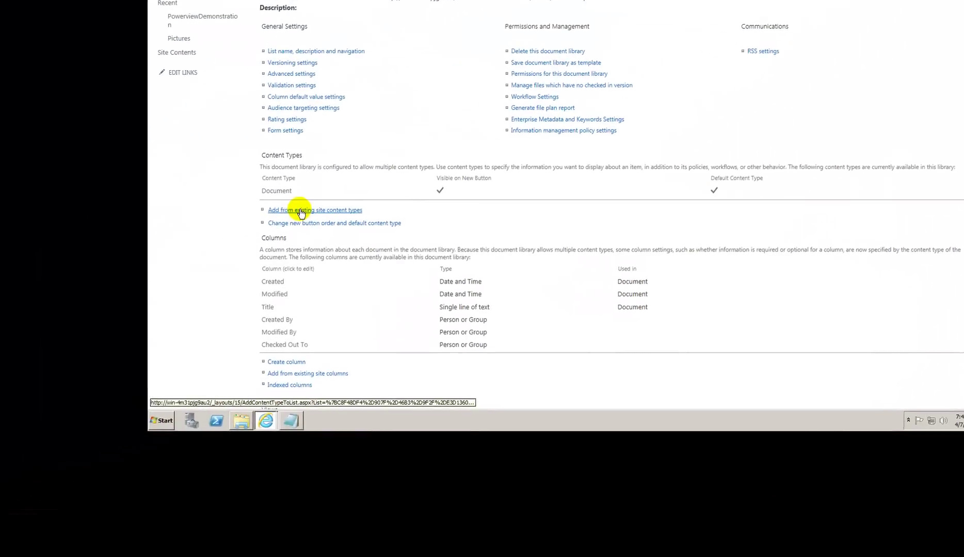
pyautogui.click(6, 330)
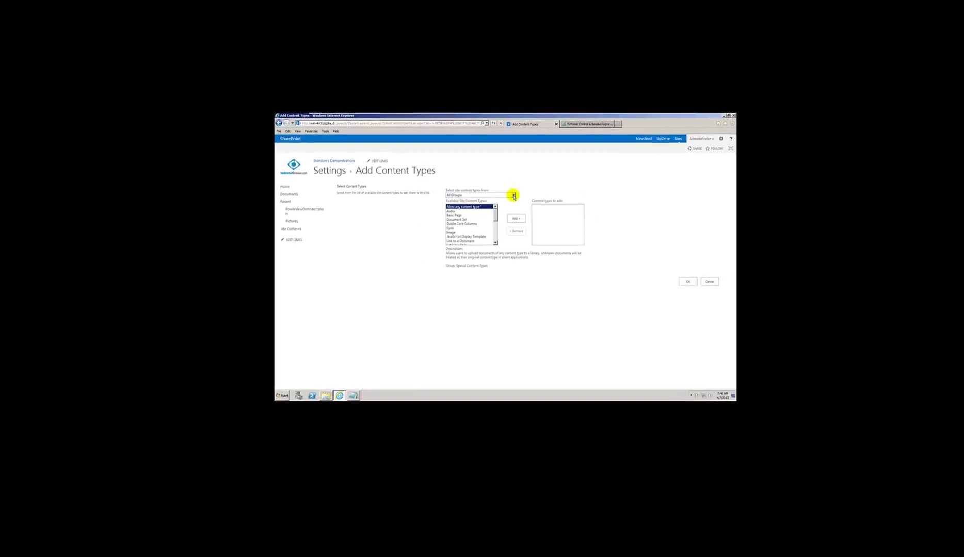
pyautogui.click(514, 196)
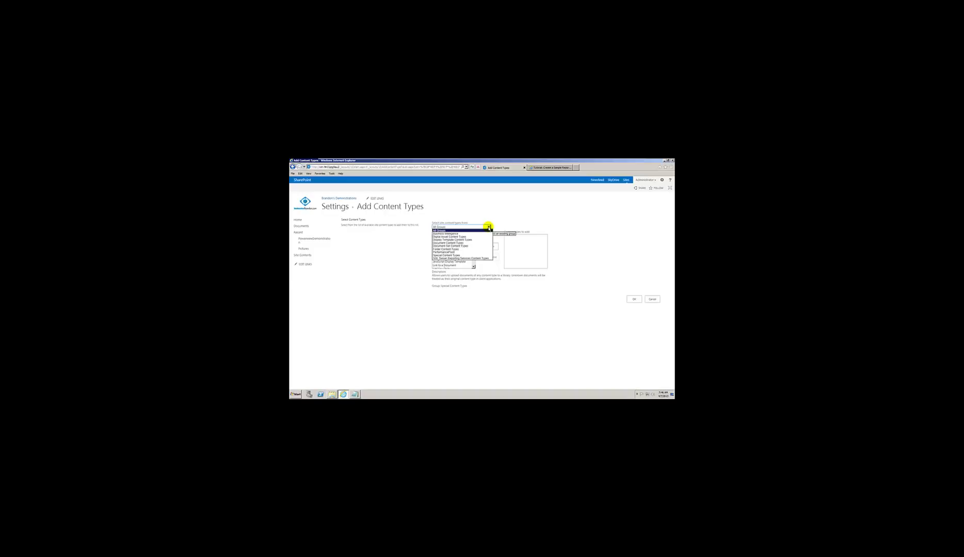
pyautogui.click(482, 258)
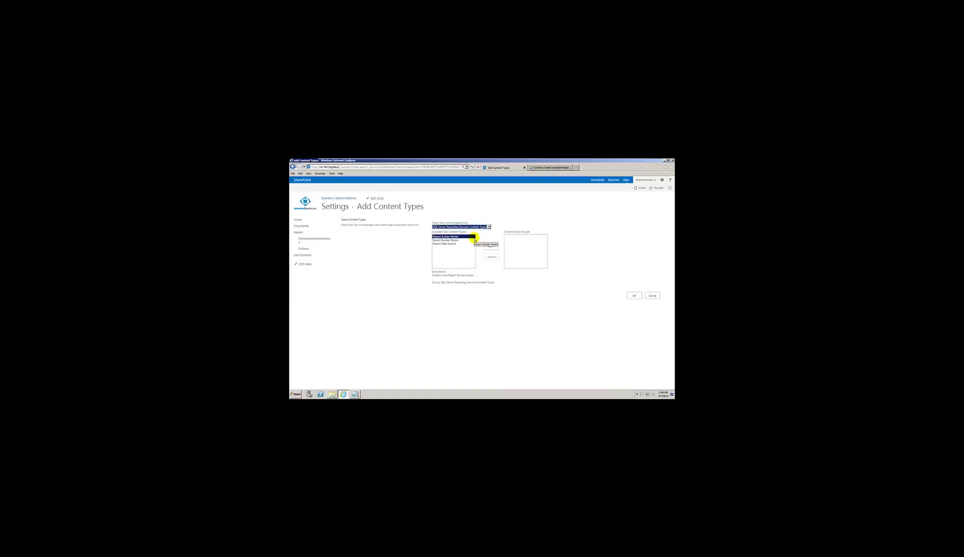
pyautogui.click(489, 247)
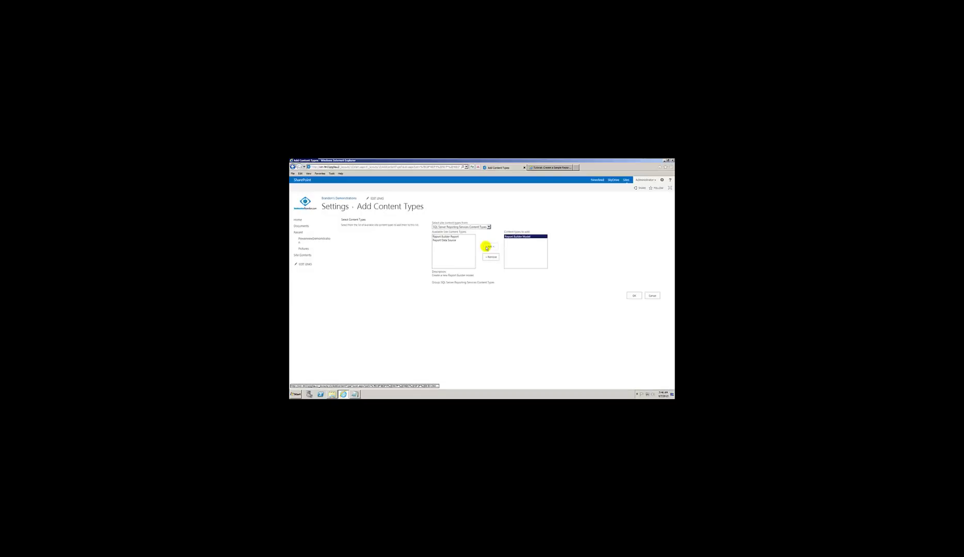
pyautogui.click(450, 236)
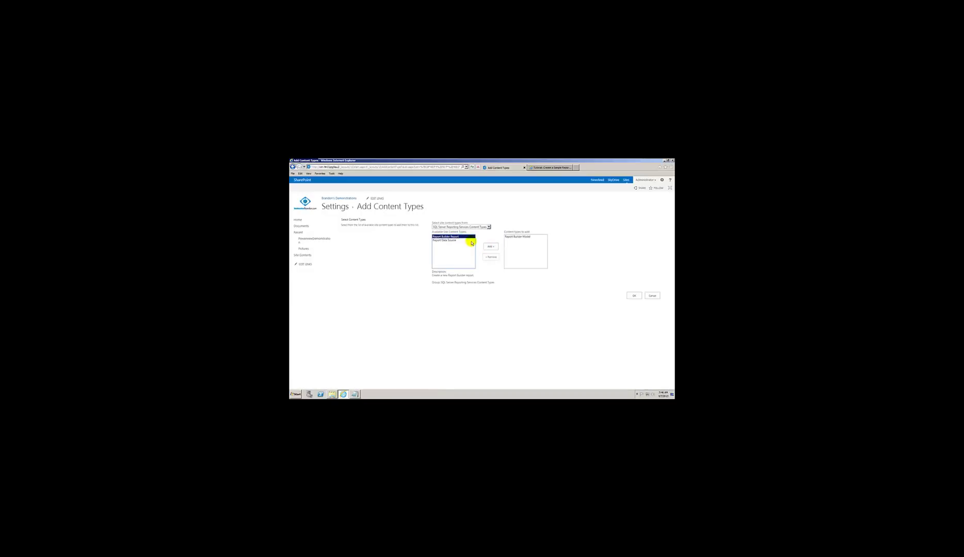
pyautogui.click(488, 248)
pyautogui.click(452, 236)
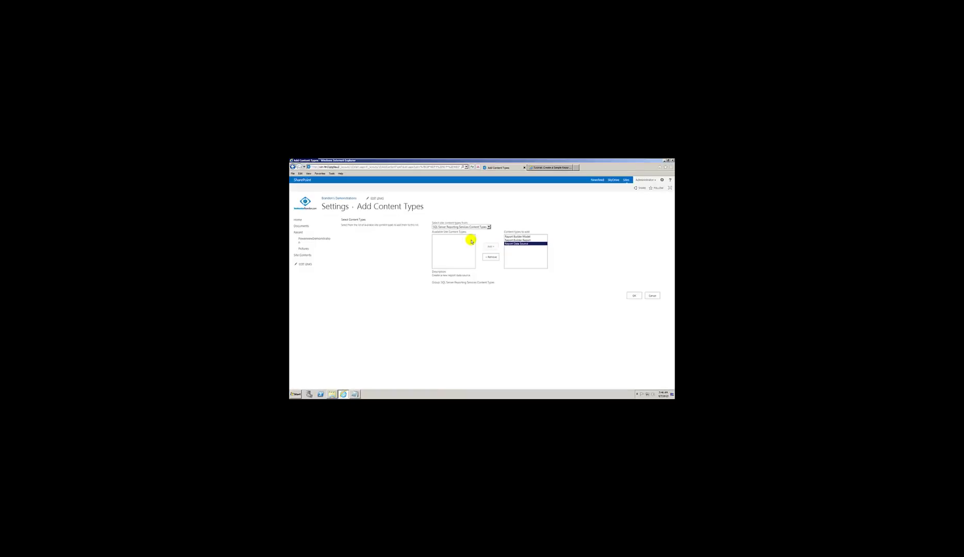
pyautogui.click(629, 296)
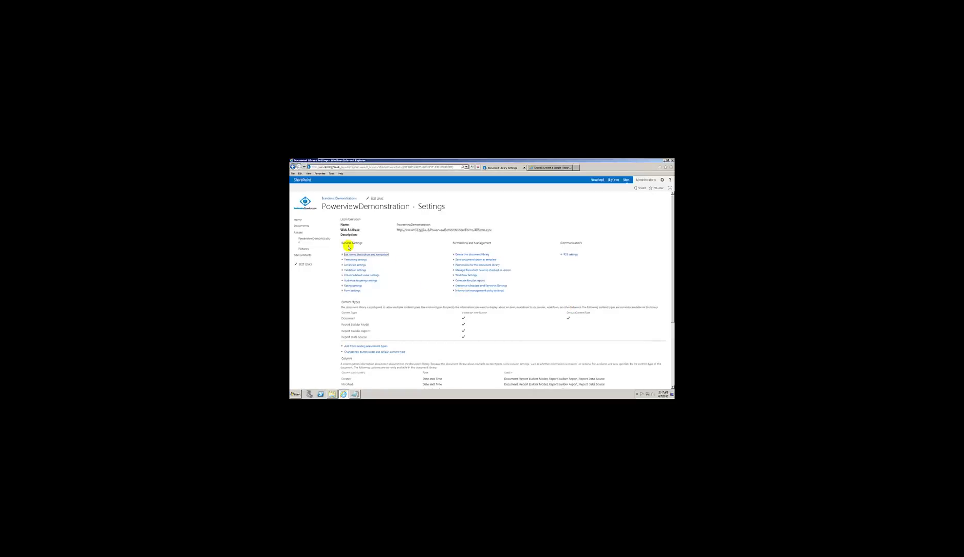
# Return to the empty PowerviewDemonstration library and show its FILES commands
pyautogui.click(320, 241)
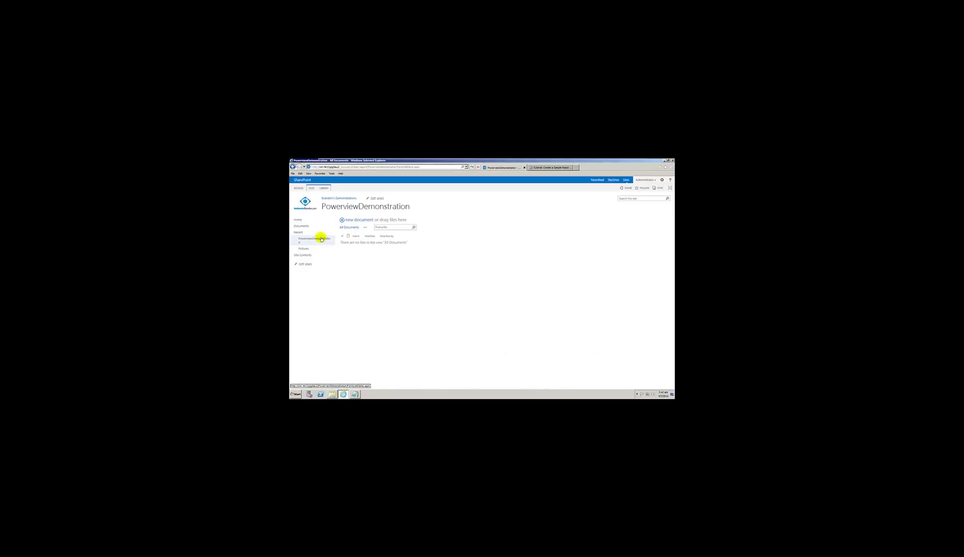
pyautogui.click(312, 189)
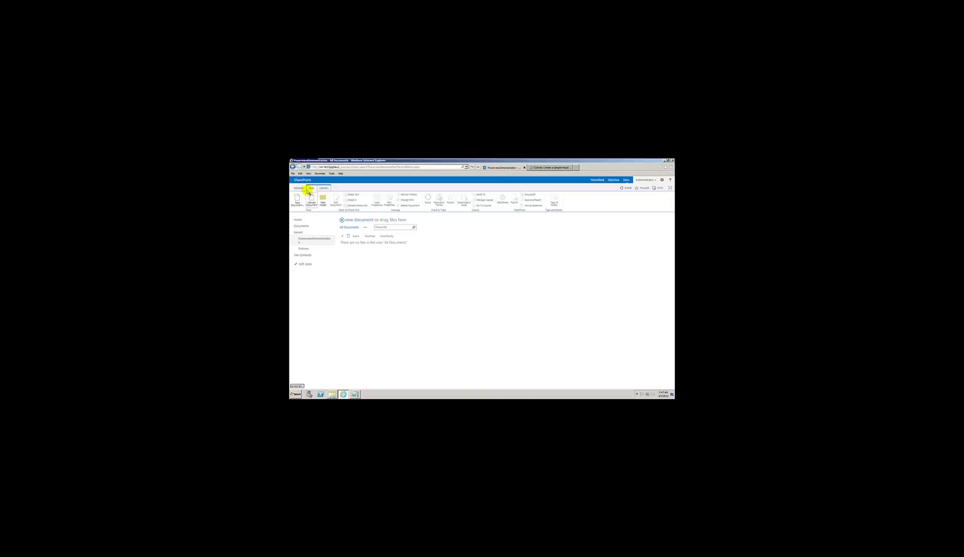